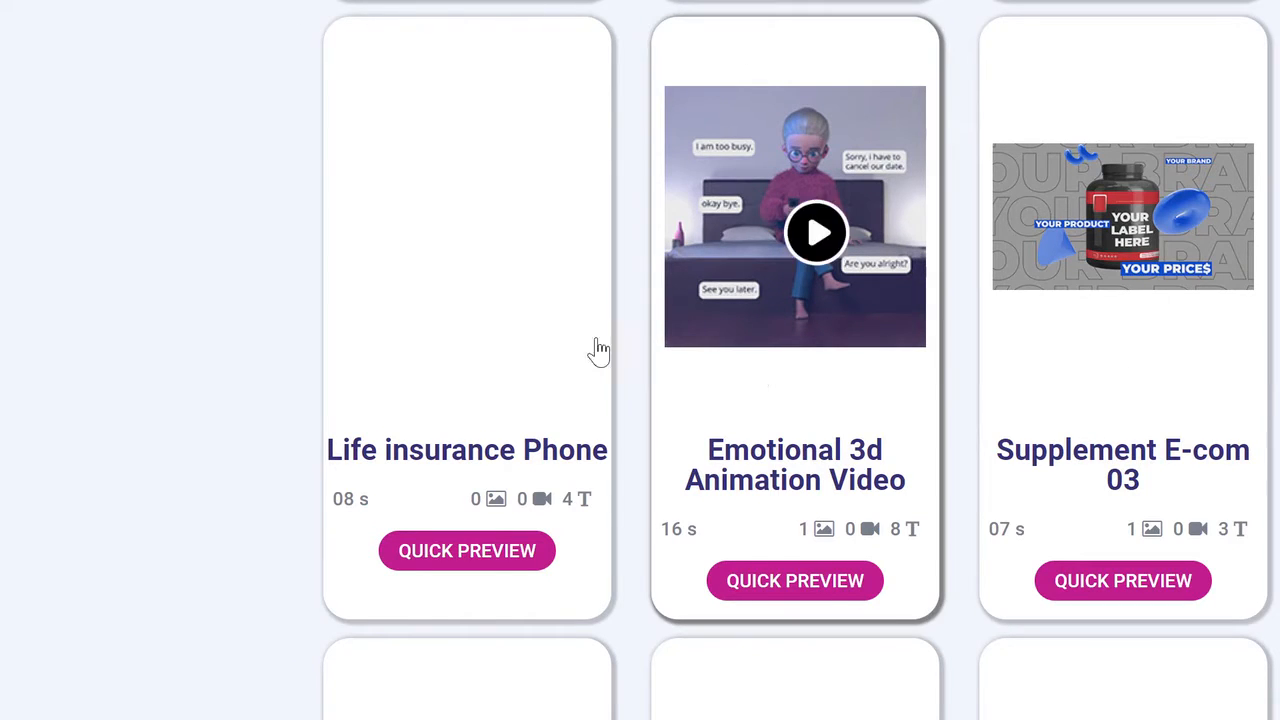
# Step: Play a quick preview of the Emotional 3d Animation Video template, pause it and close the preview
pyautogui.click(795, 581)
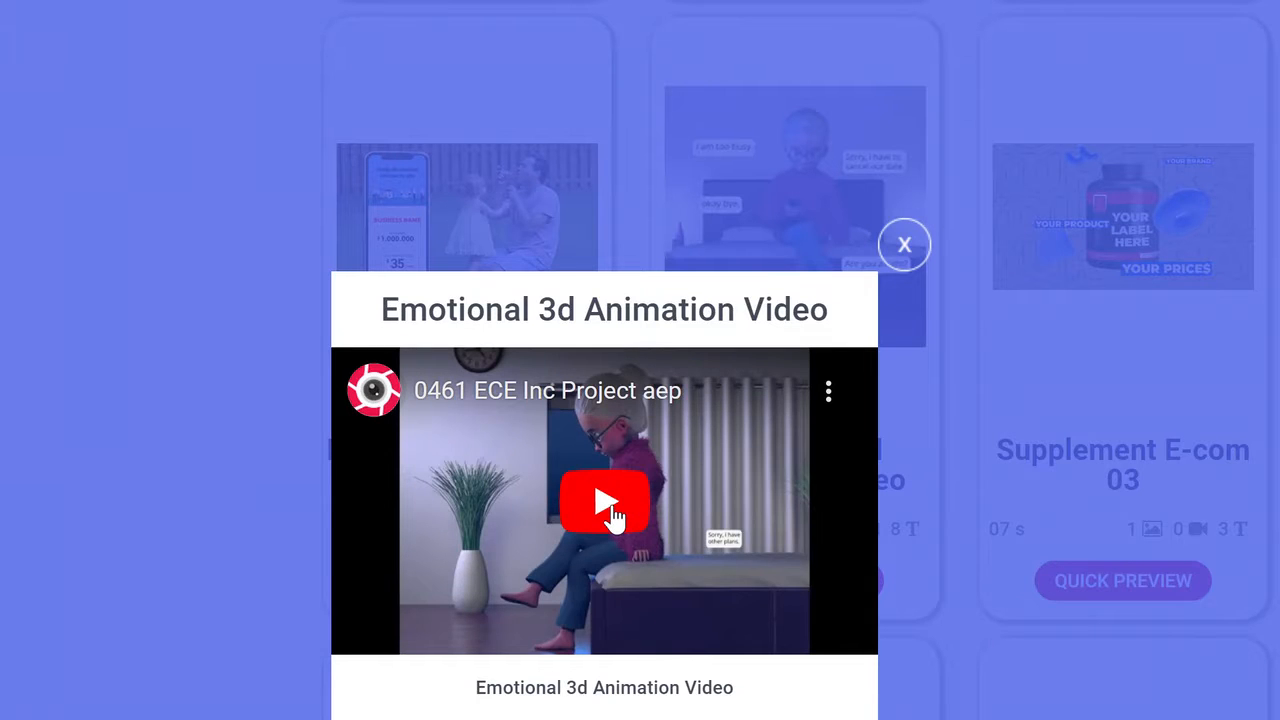
pyautogui.click(615, 518)
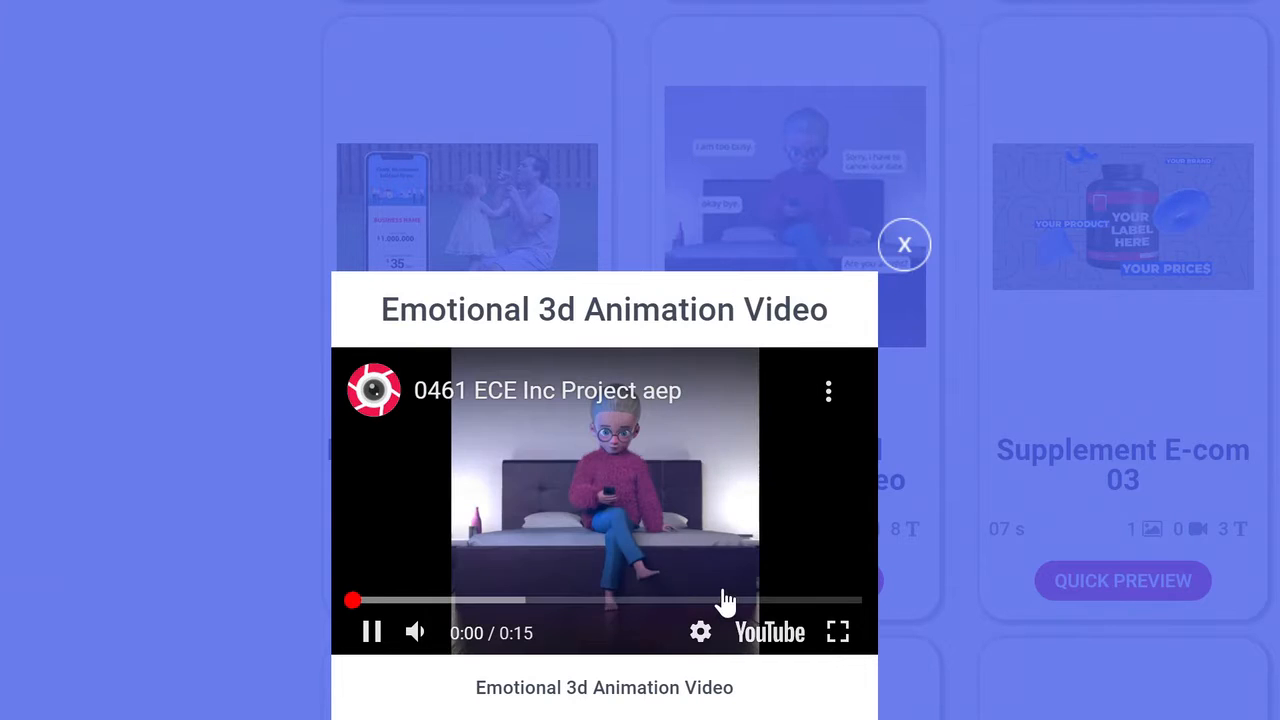
pyautogui.click(381, 640)
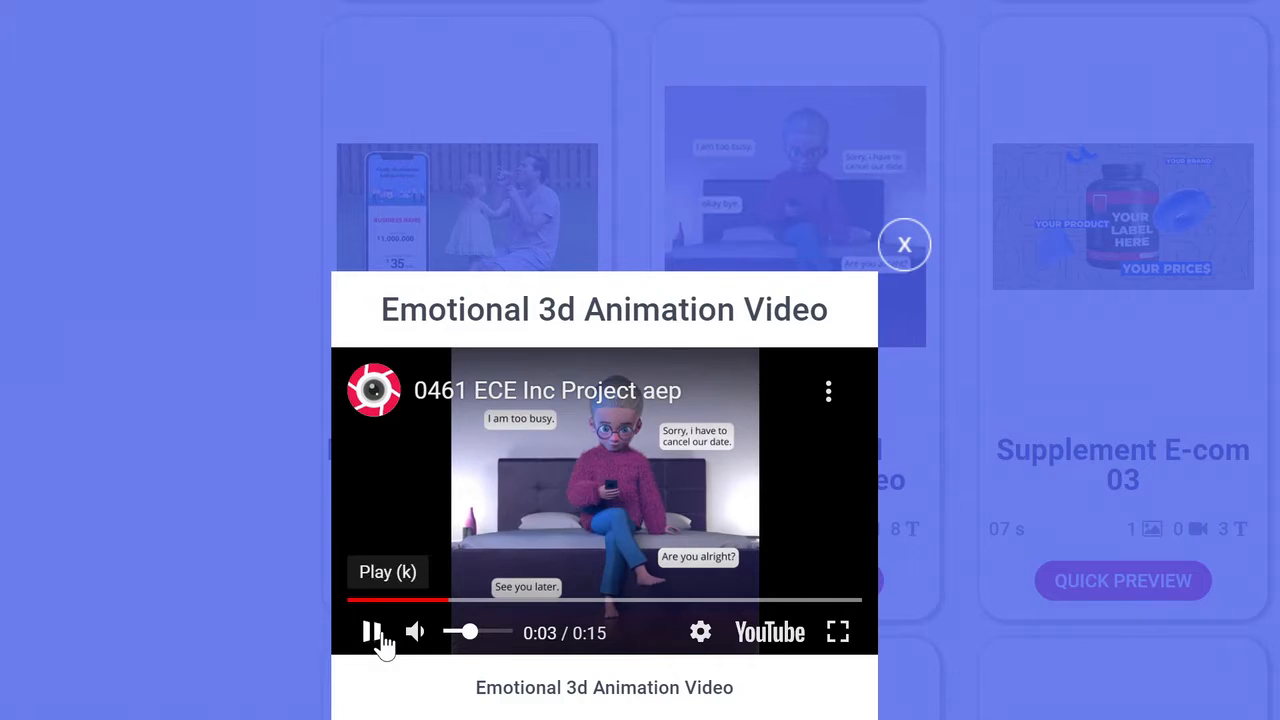
pyautogui.click(905, 245)
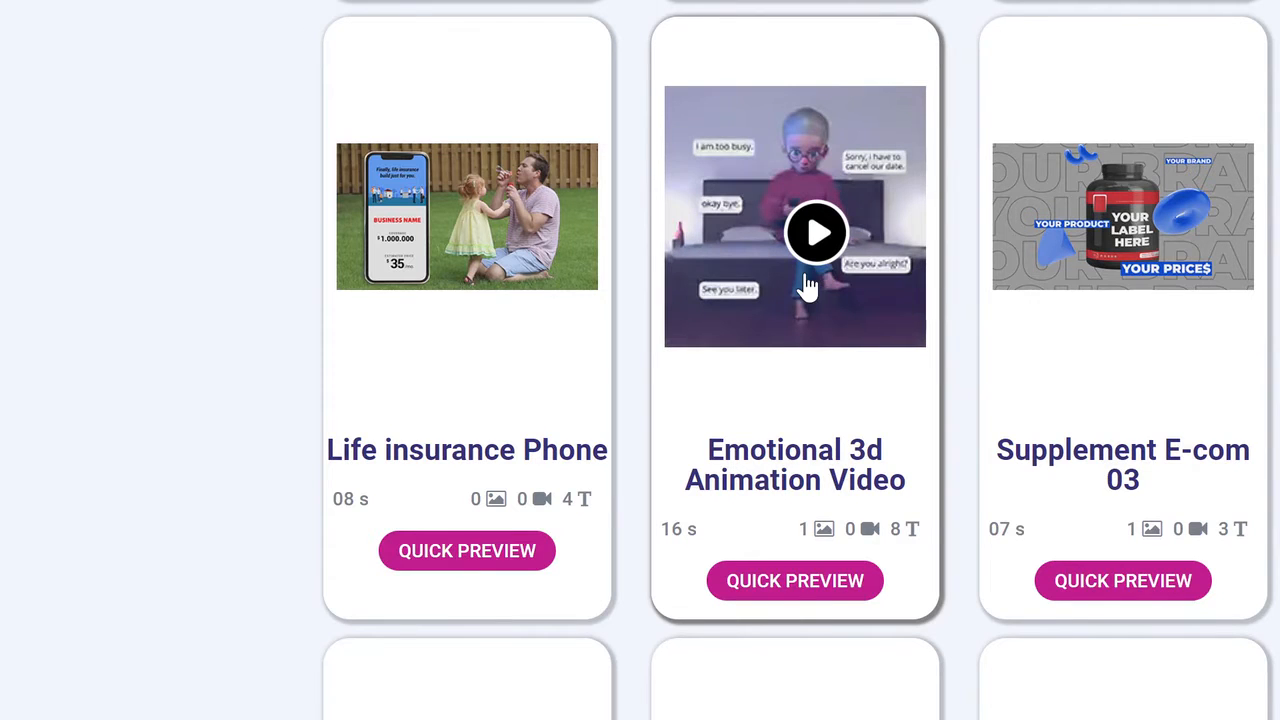
# Step: Open the Emotional 3d Animation Video template for personalization and display its text fields
pyautogui.click(823, 330)
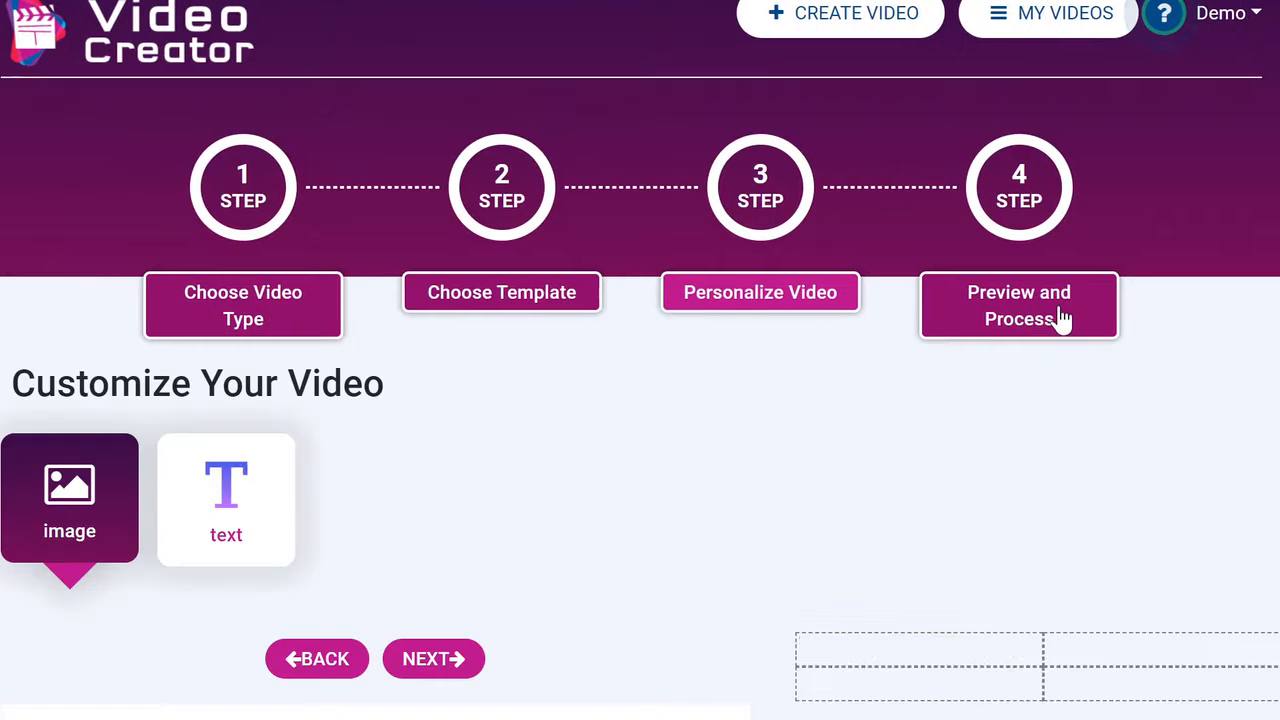
pyautogui.scroll(-2, 1121, 394)
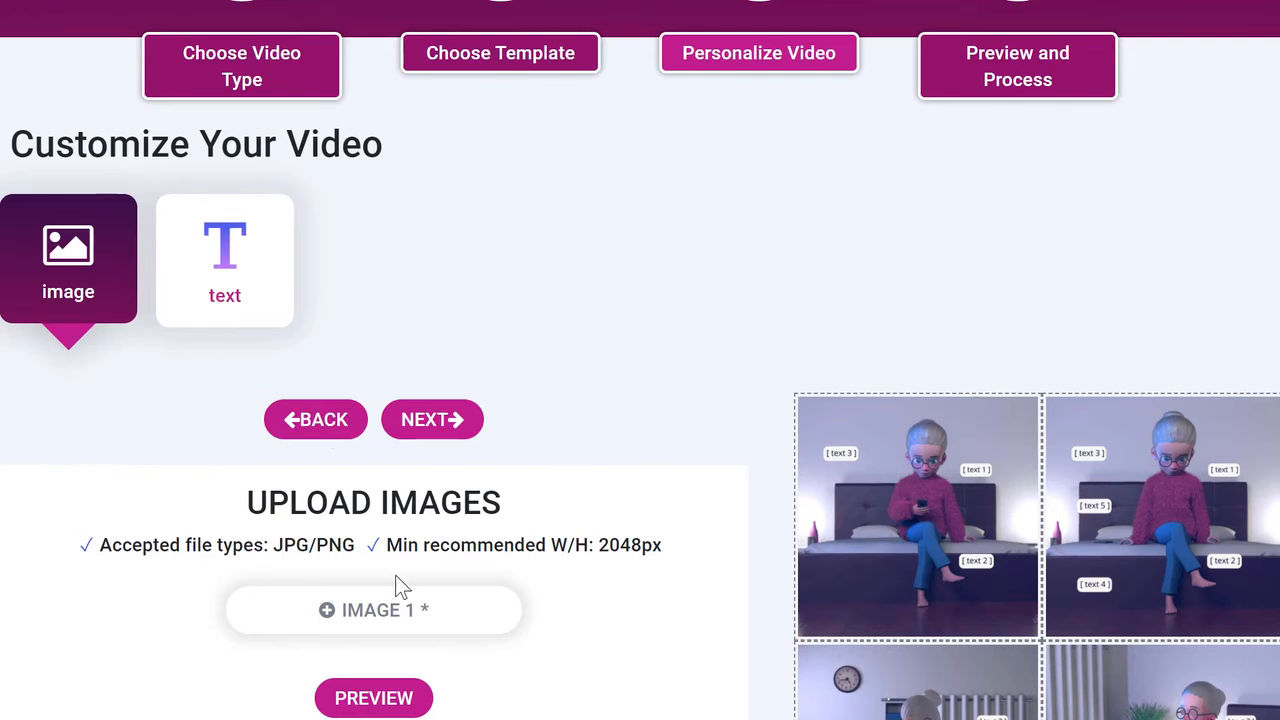
pyautogui.click(226, 258)
pyautogui.scroll(-5, 597, 511)
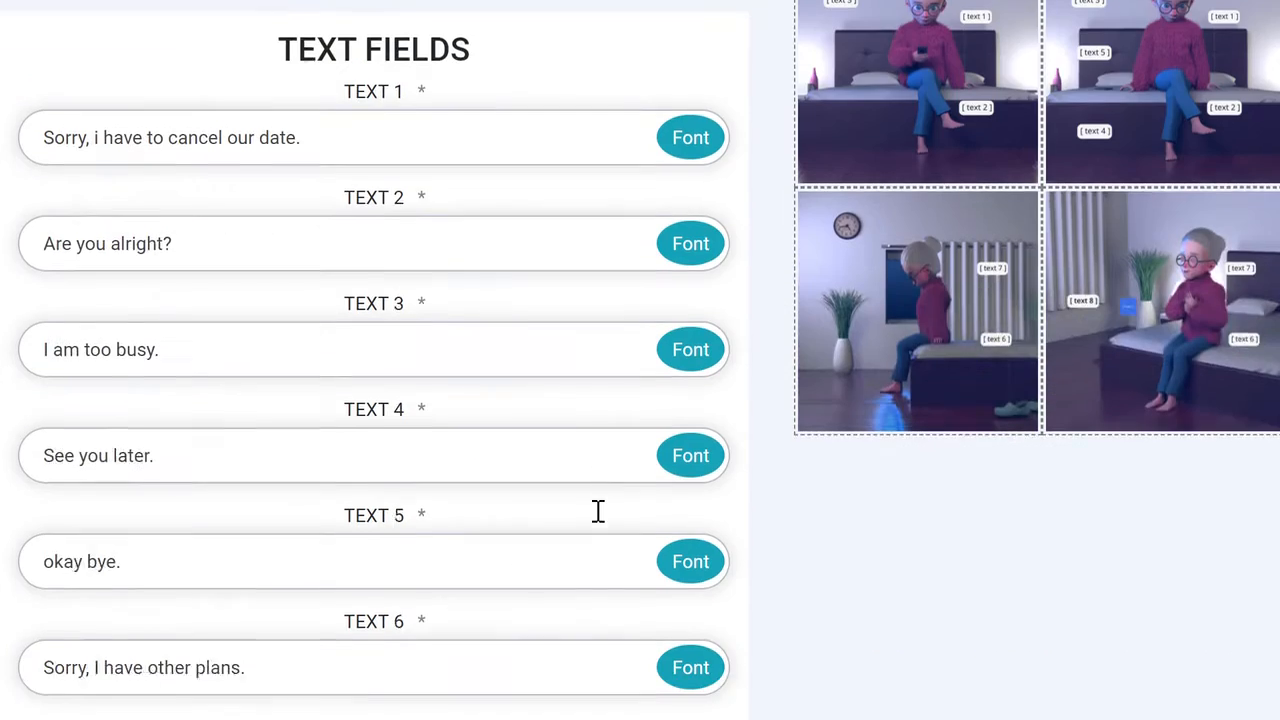
pyautogui.scroll(7, 175, 600)
pyautogui.scroll(-7, 175, 600)
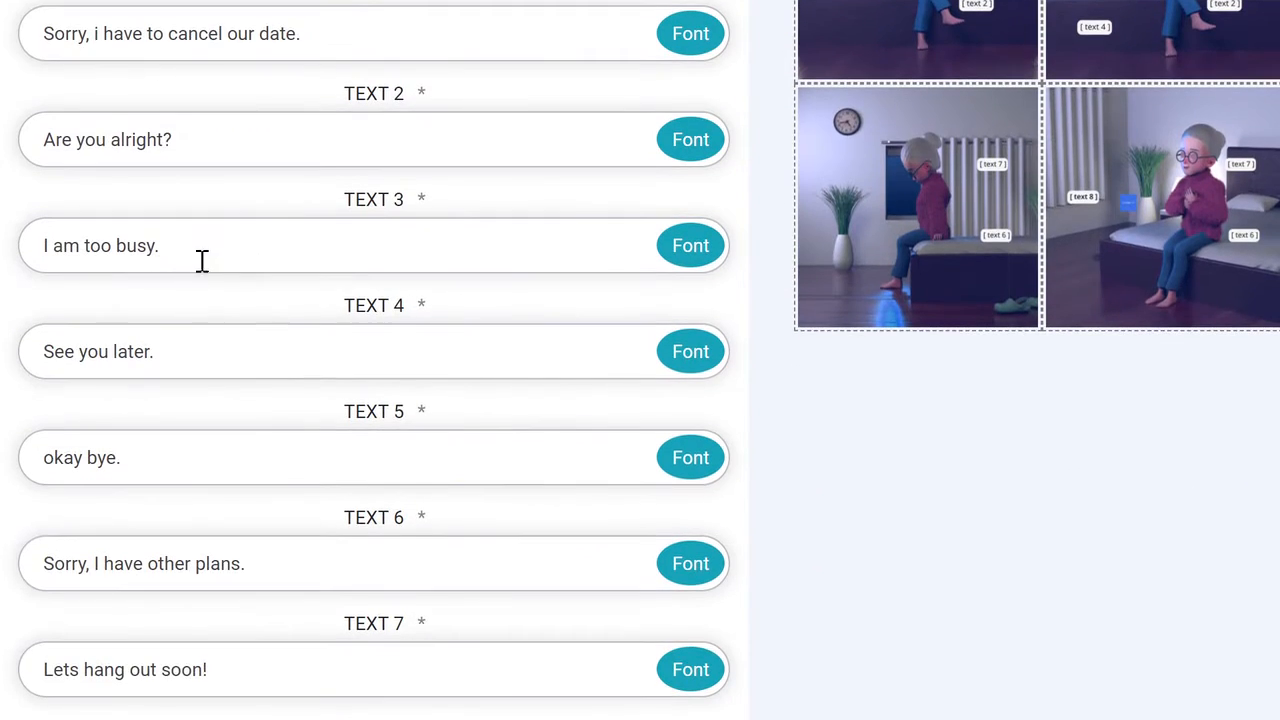
# Step: Browse the fonts available for Text 1 and leave the list without choosing one
pyautogui.click(690, 40)
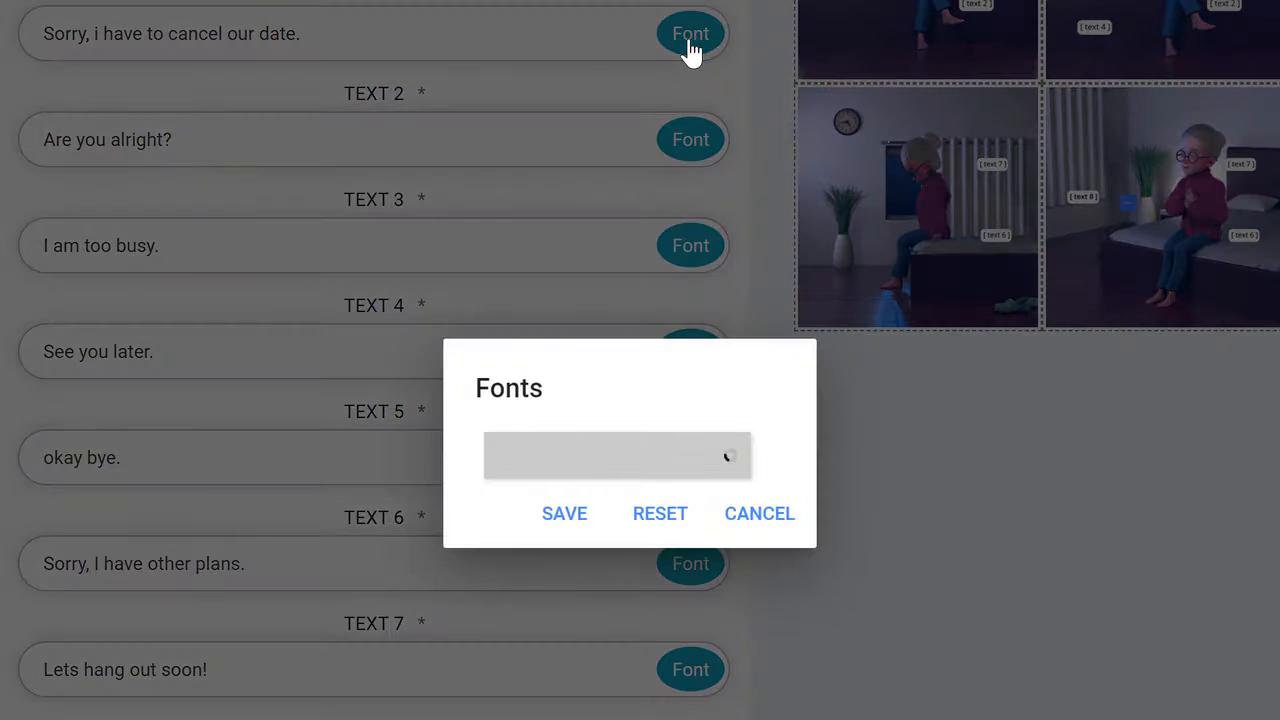
pyautogui.click(712, 452)
pyautogui.moveTo(745, 377)
pyautogui.mouseDown()
pyautogui.moveTo(756, 505)
pyautogui.moveTo(743, 538)
pyautogui.moveTo(747, 365)
pyautogui.mouseUp()
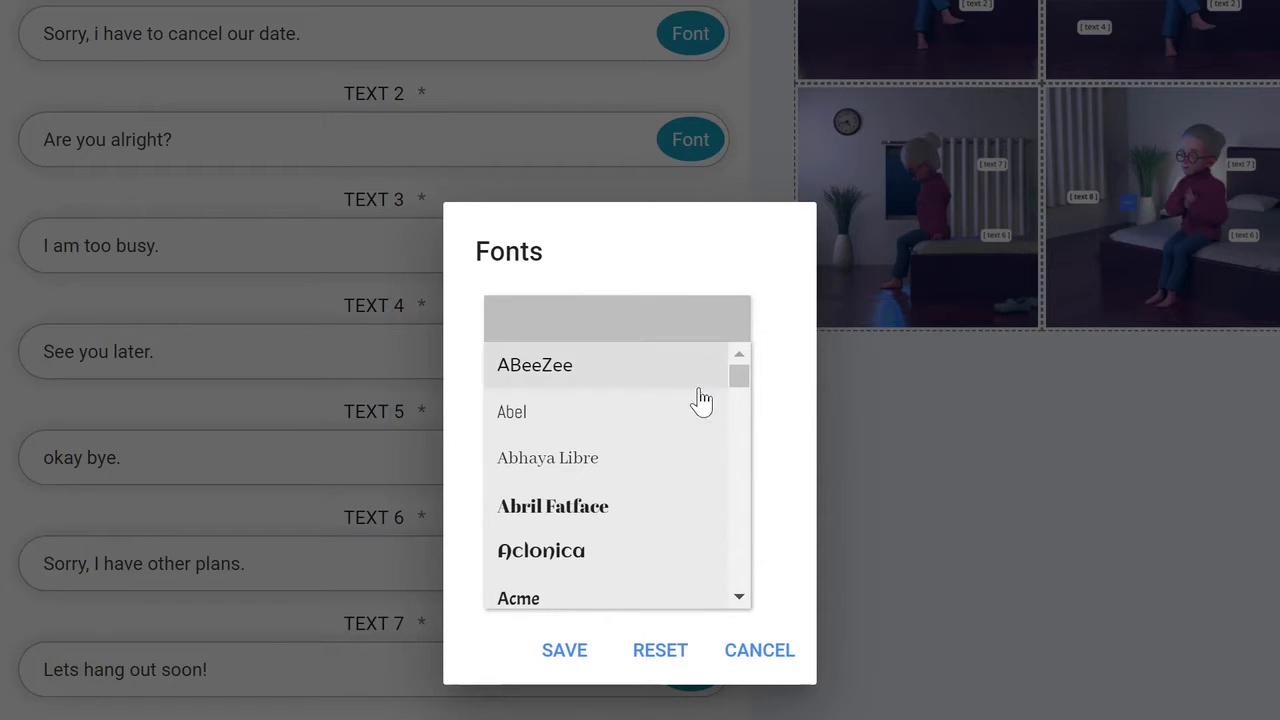
pyautogui.moveTo(735, 384)
pyautogui.mouseDown()
pyautogui.moveTo(741, 477)
pyautogui.moveTo(766, 519)
pyautogui.moveTo(756, 344)
pyautogui.mouseUp()
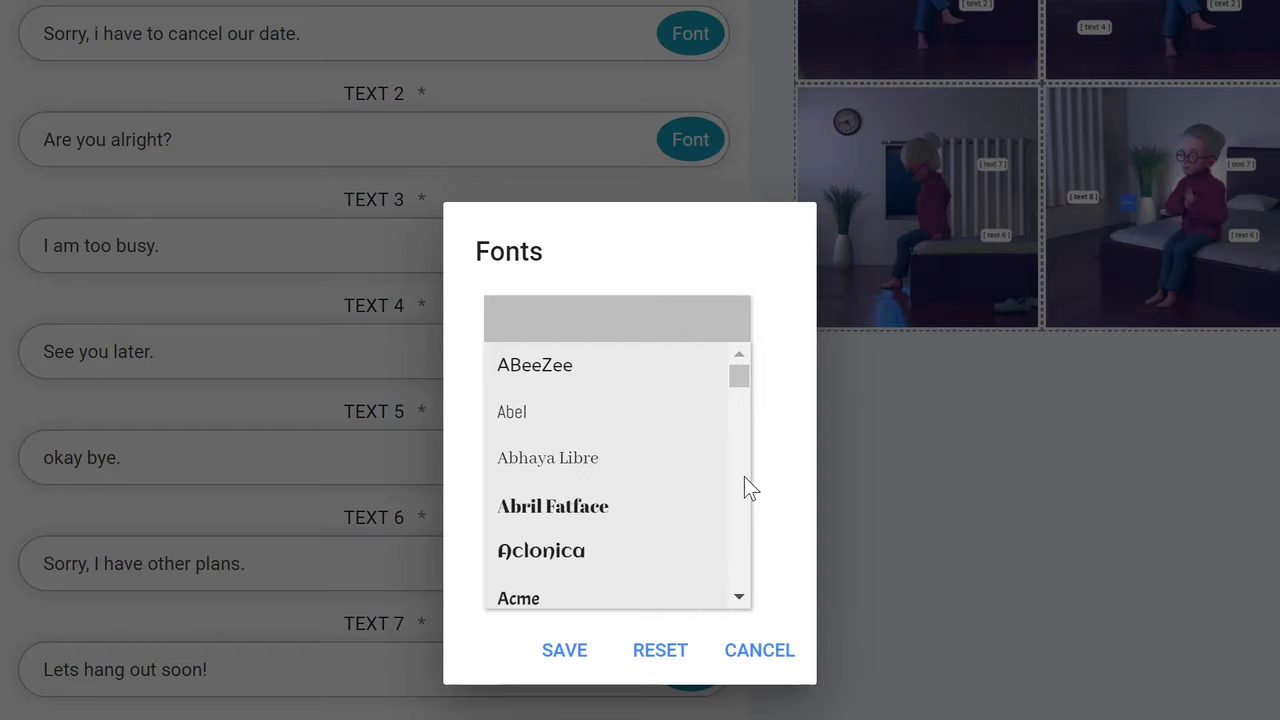
pyautogui.click(760, 650)
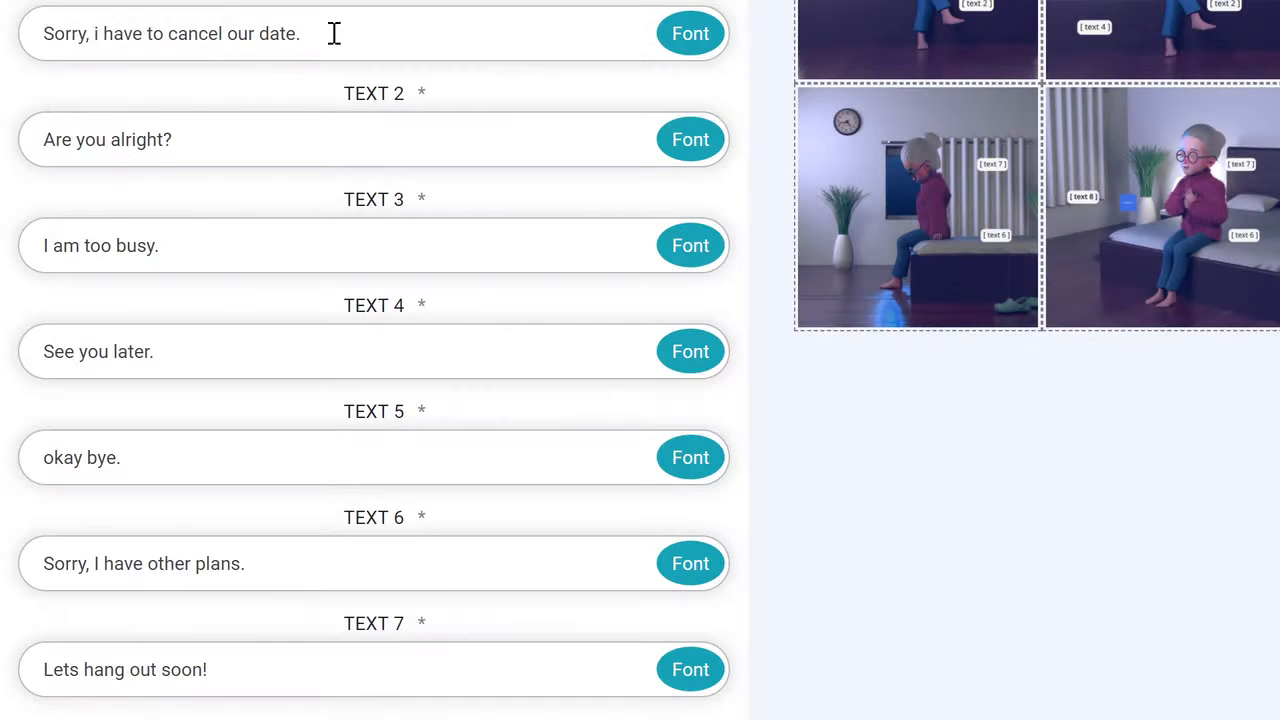
# Step: Replace Text 1 with "Welcome to our website..." and save Aclonica as its font
pyautogui.moveTo(334, 34); pyautogui.dragTo(53, 28)
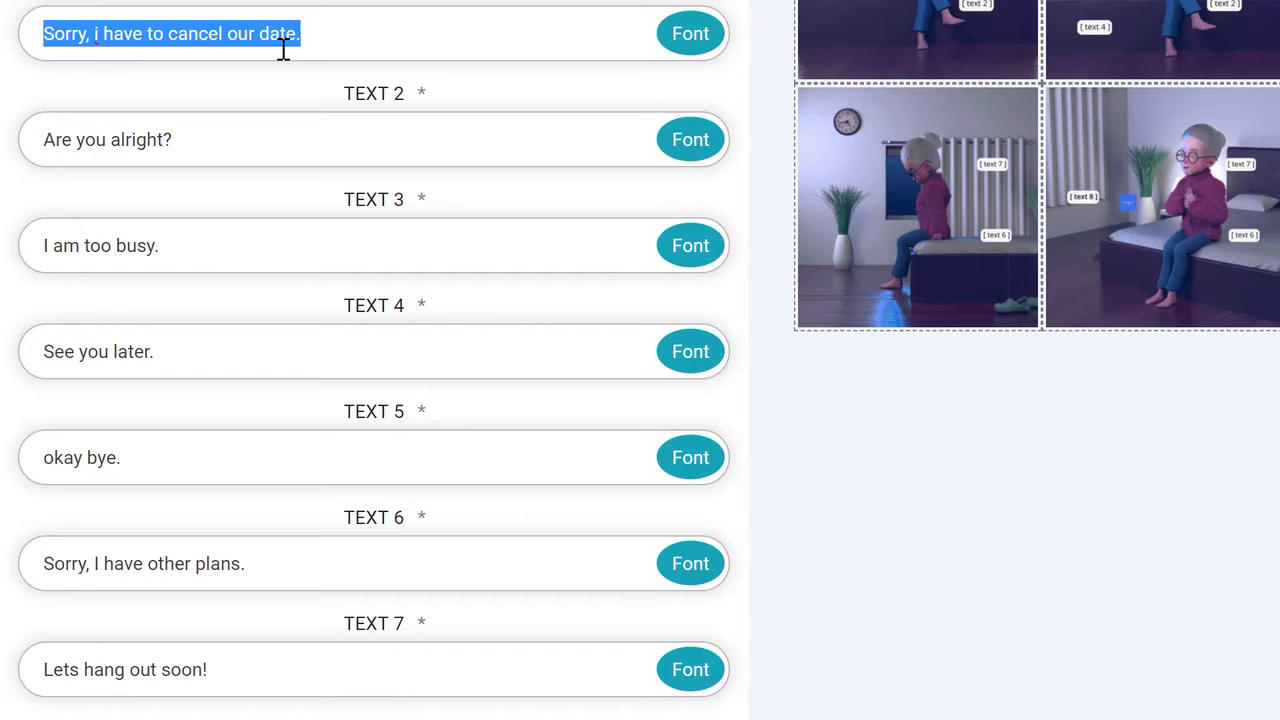
pyautogui.write('S')
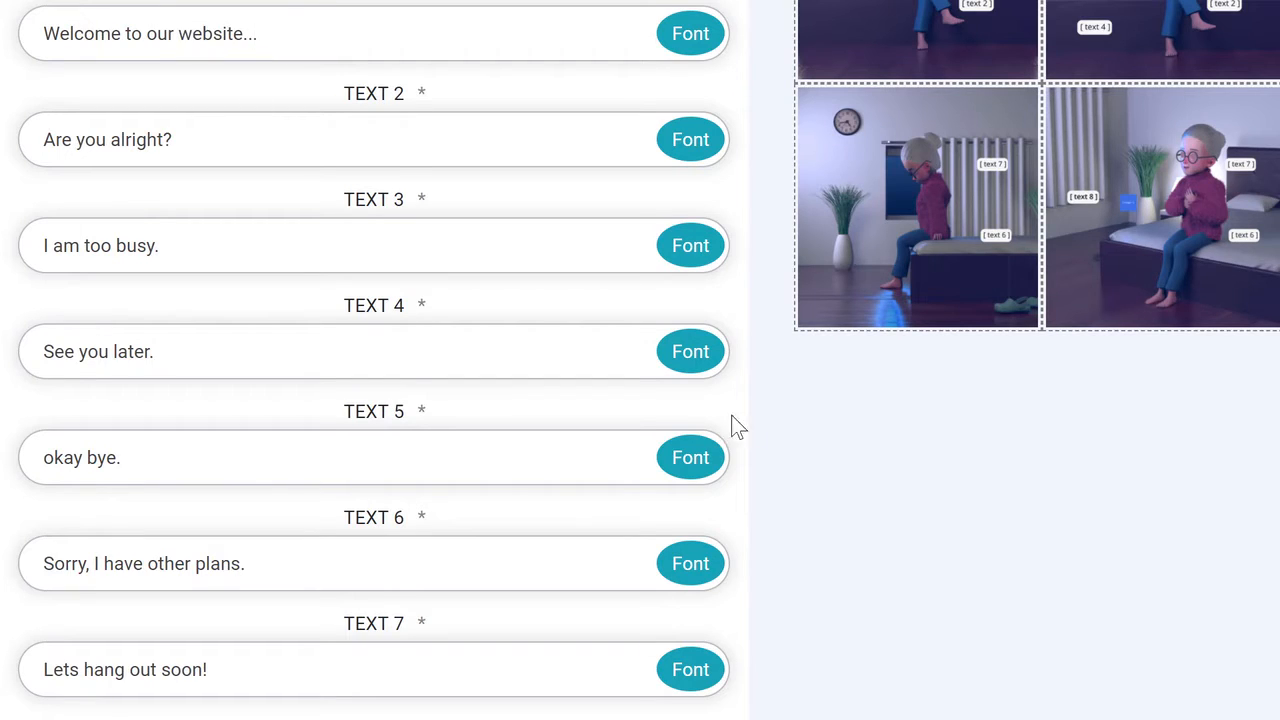
pyautogui.click(690, 34)
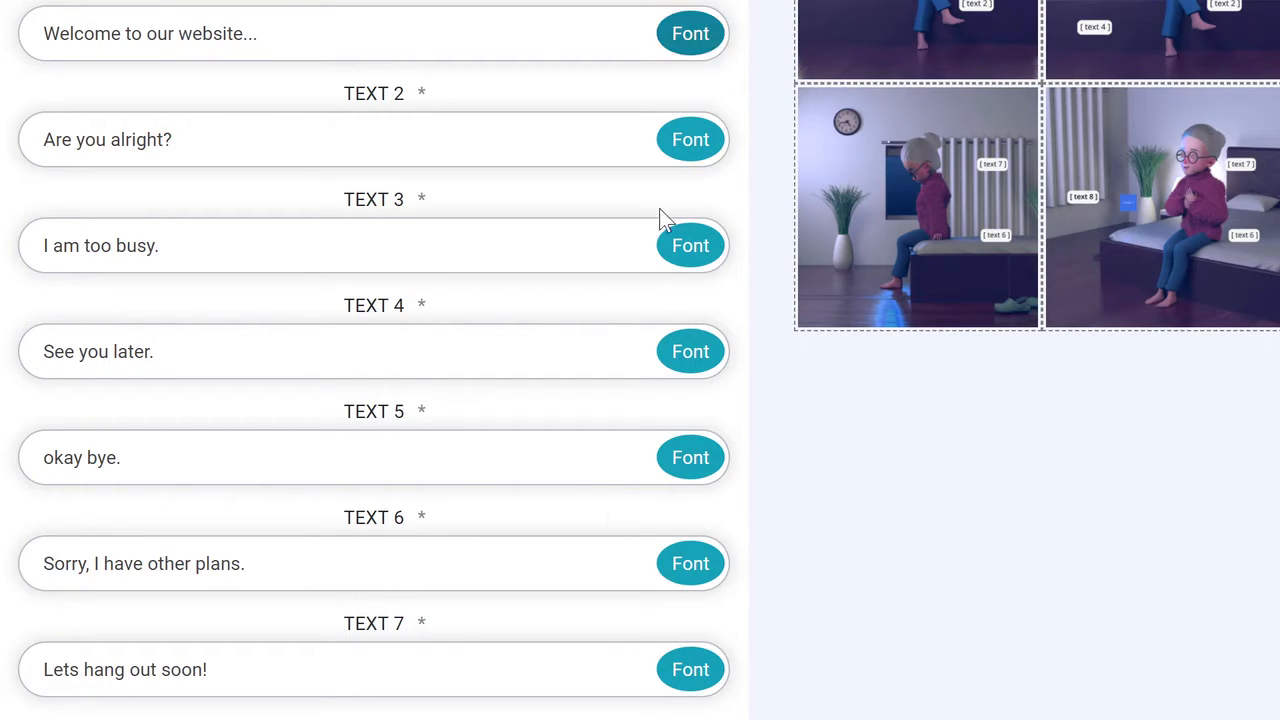
pyautogui.click(733, 455)
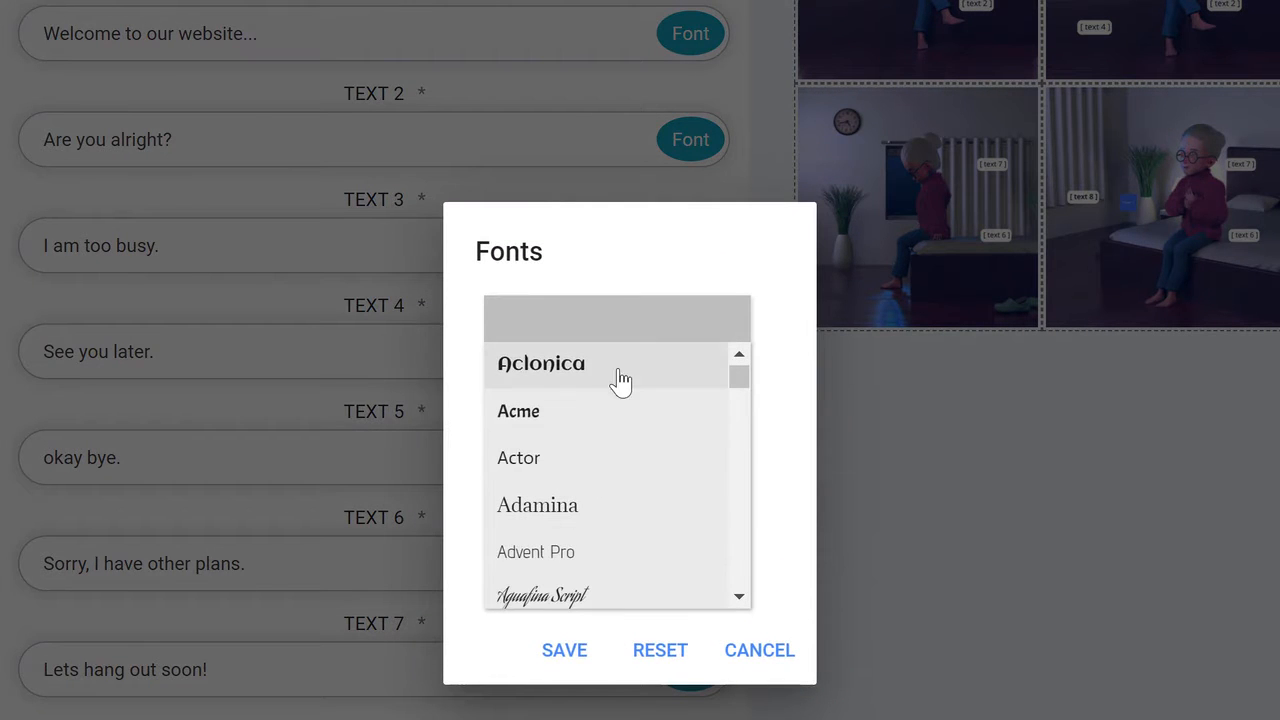
pyautogui.click(620, 378)
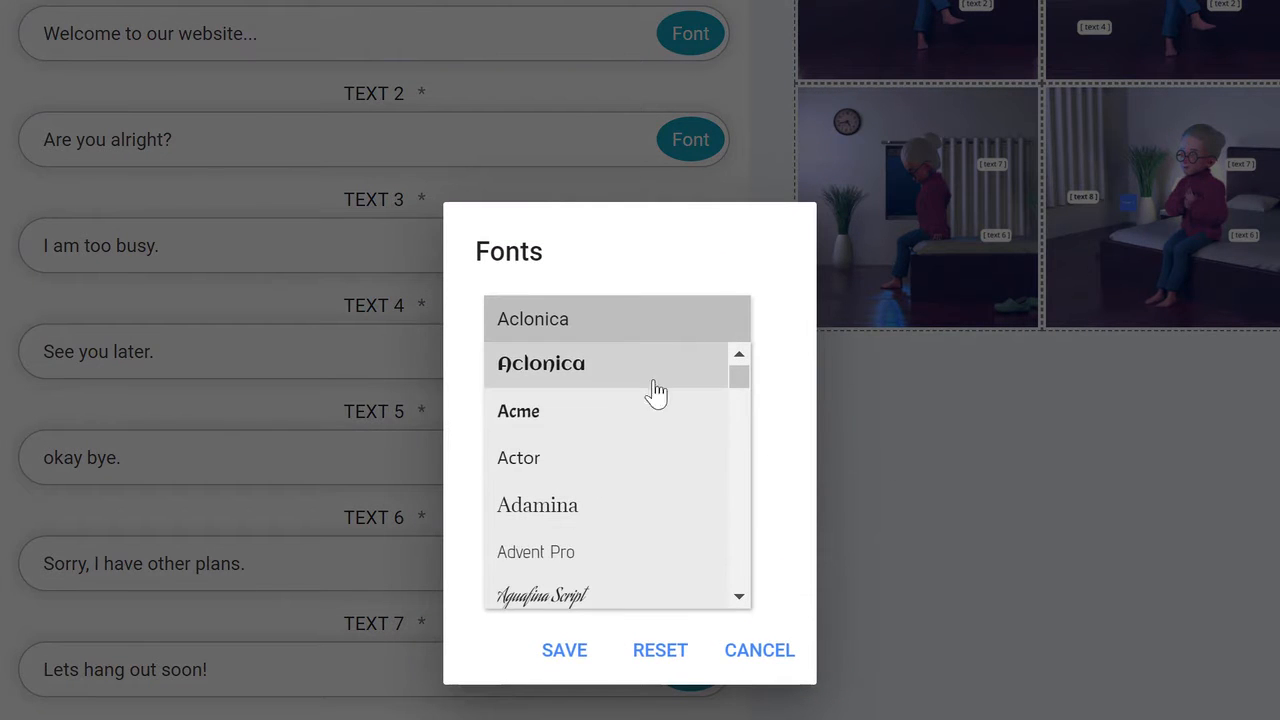
pyautogui.click(564, 651)
# Step: Show the image upload options of the Emotional 3d Animation Video template
pyautogui.scroll(3, 689, 163)
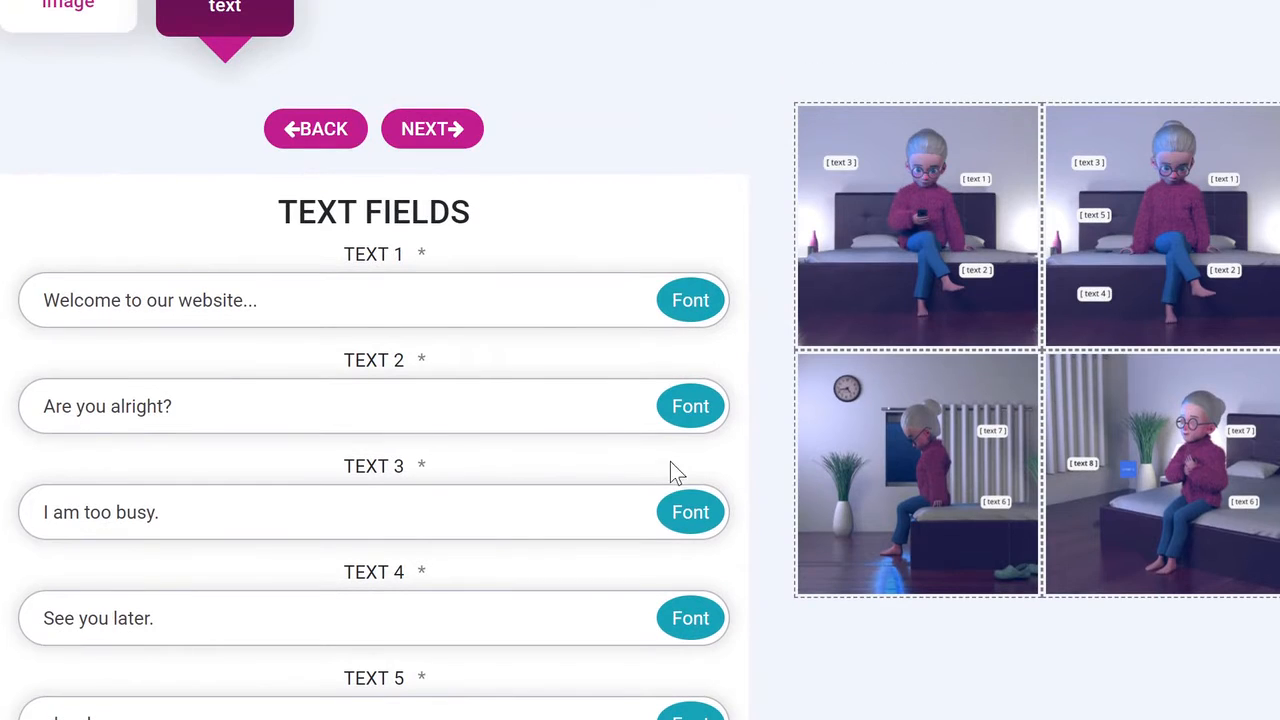
pyautogui.scroll(1, 714, 357)
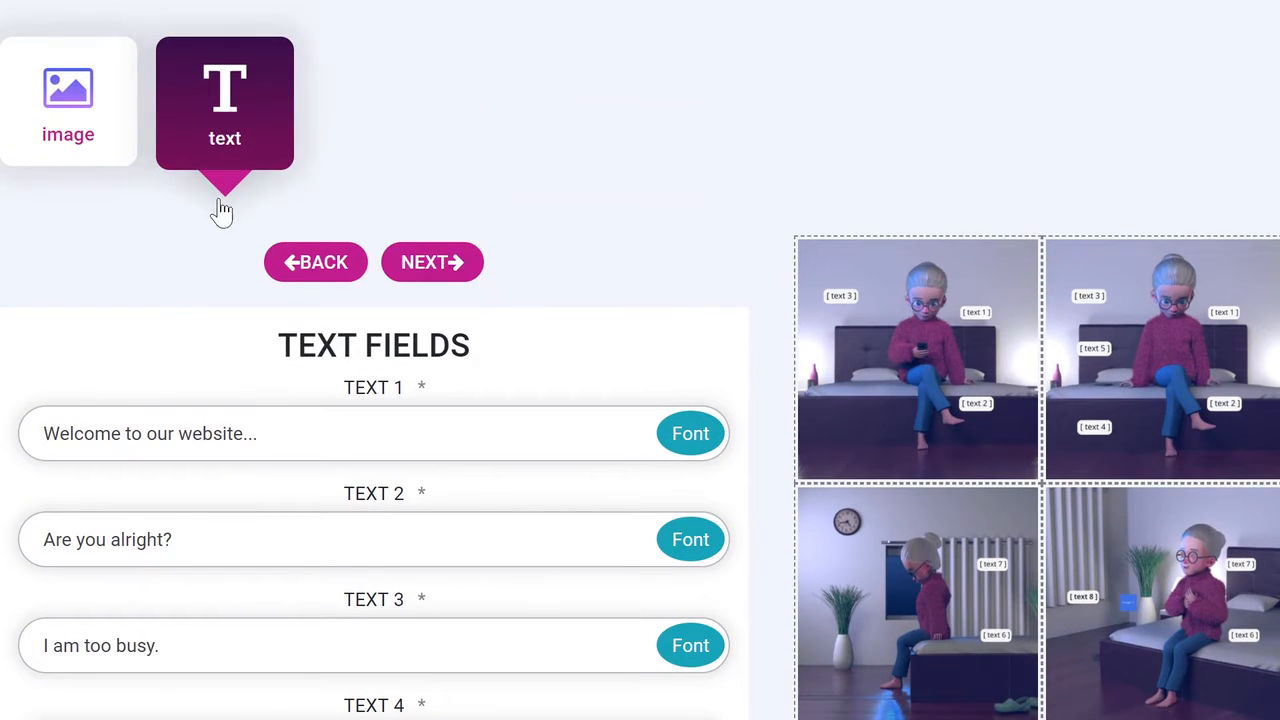
pyautogui.click(30, 145)
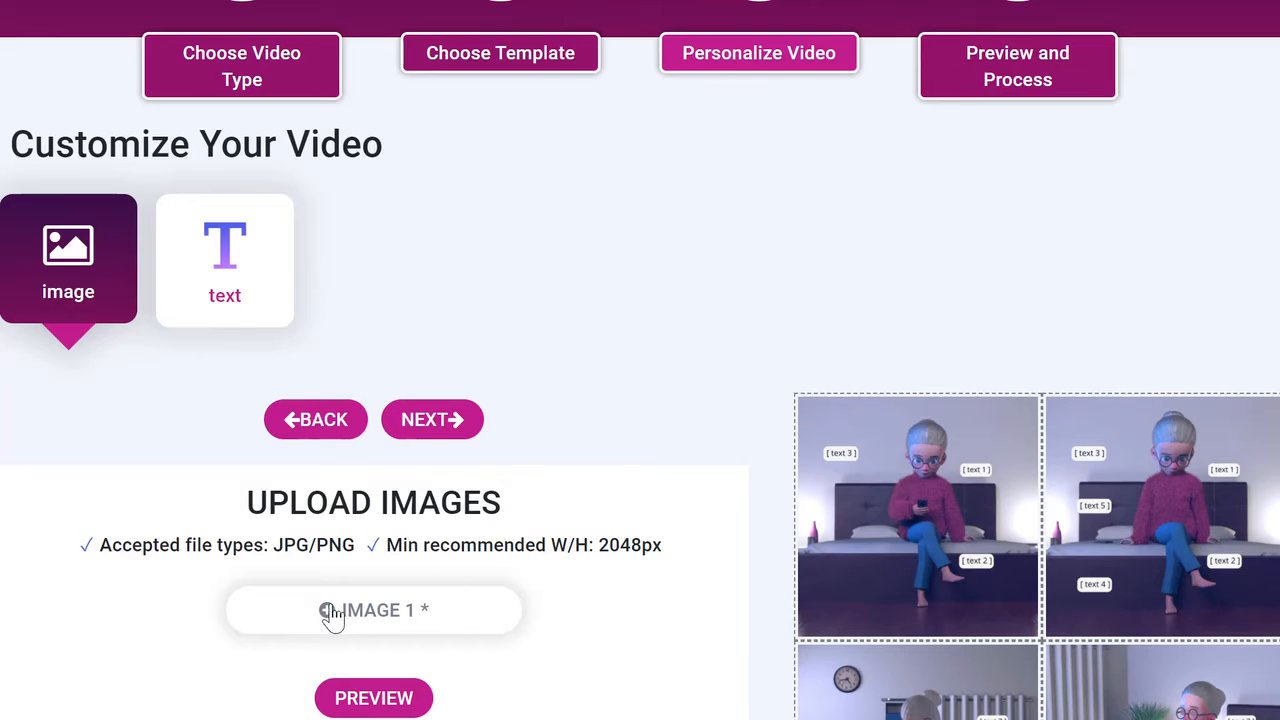
# Step: Find the Whiteboard Meet Mary Color template among the Explainer templates and use it for a new video
pyautogui.scroll(-1, 728, 323)
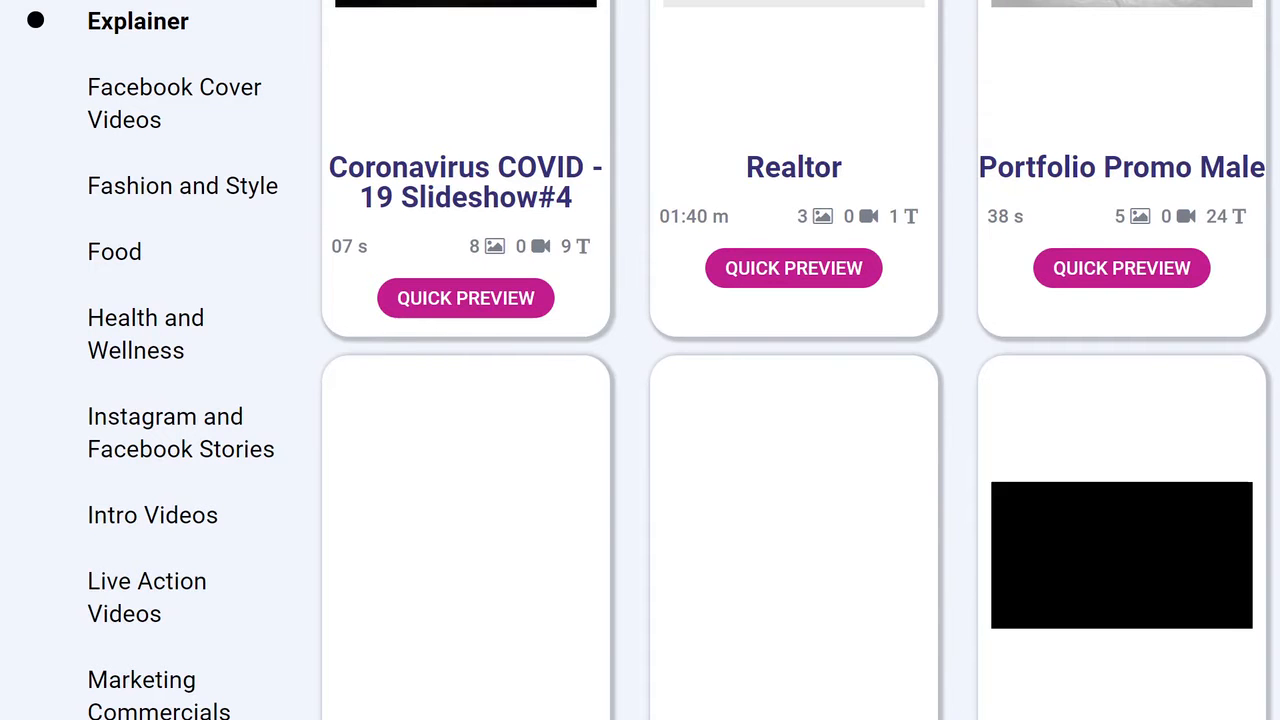
pyautogui.scroll(3, 1091, 289)
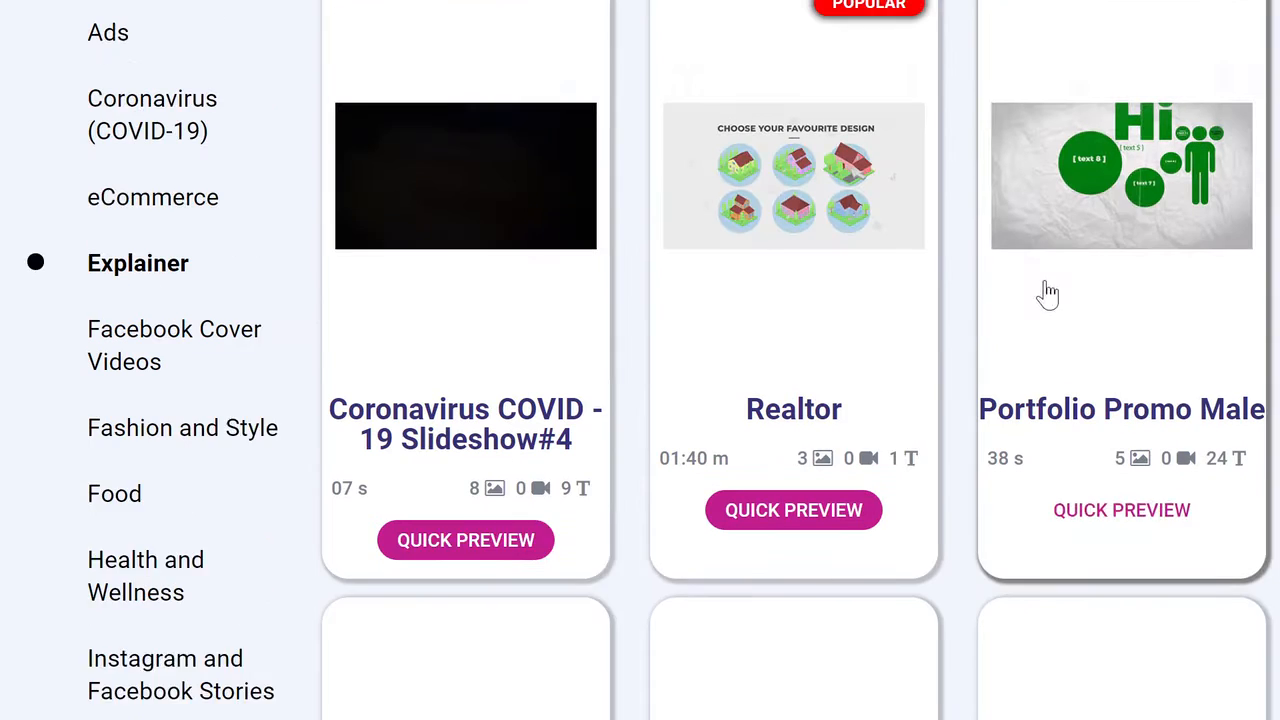
pyautogui.scroll(-6, 1166, 551)
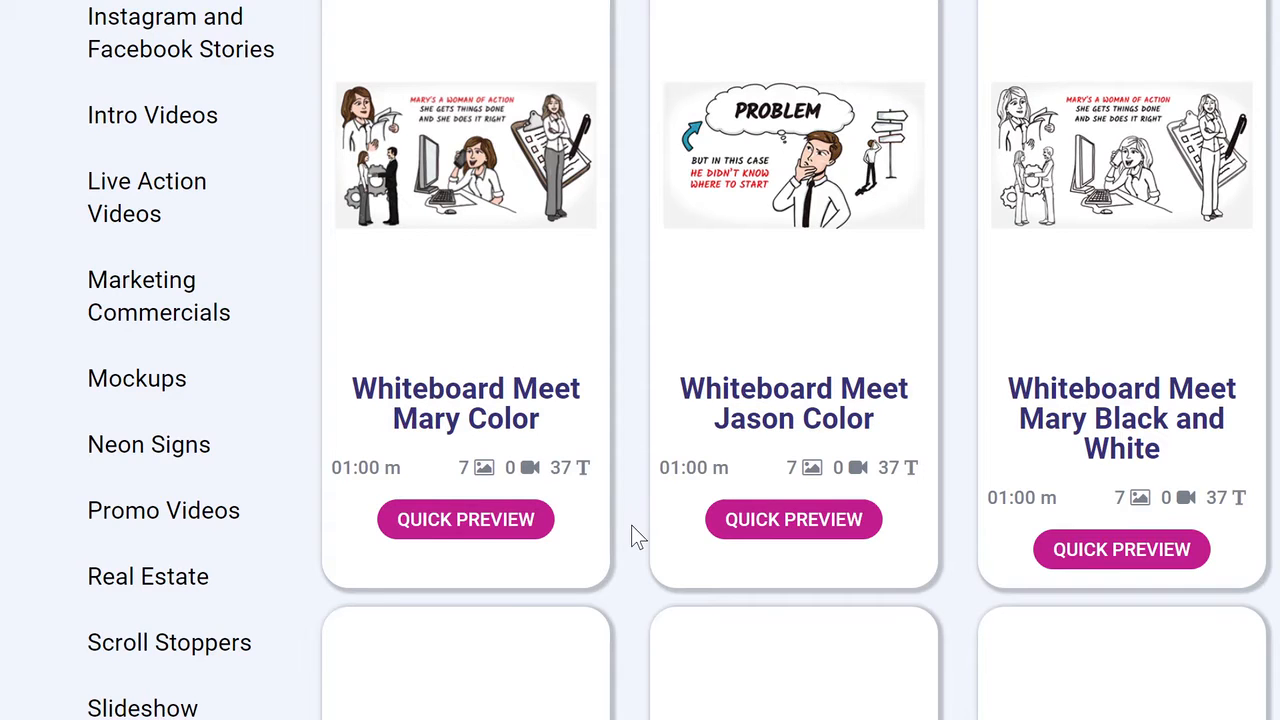
pyautogui.click(563, 226)
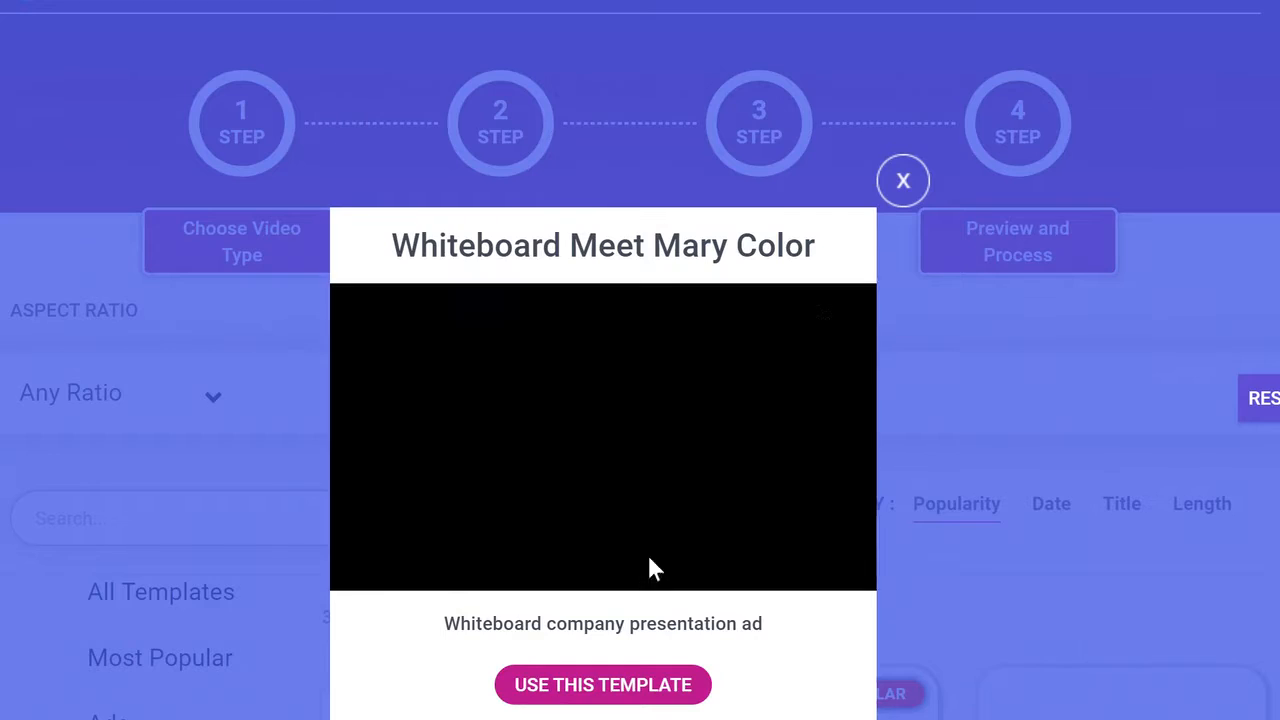
pyautogui.click(629, 682)
# Step: Examine the audio upload options and the icon image slots of the whiteboard template
pyautogui.scroll(-3, 780, 450)
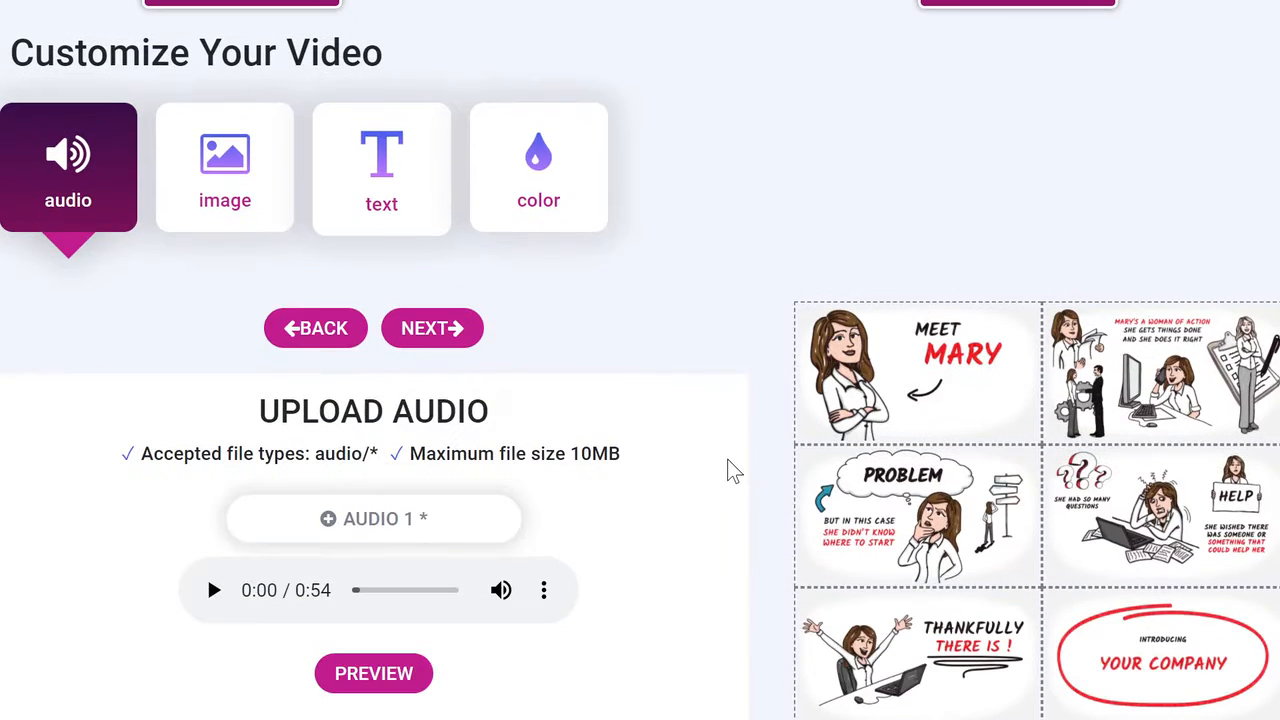
pyautogui.scroll(-1, 734, 471)
pyautogui.scroll(1, 734, 471)
pyautogui.click(225, 165)
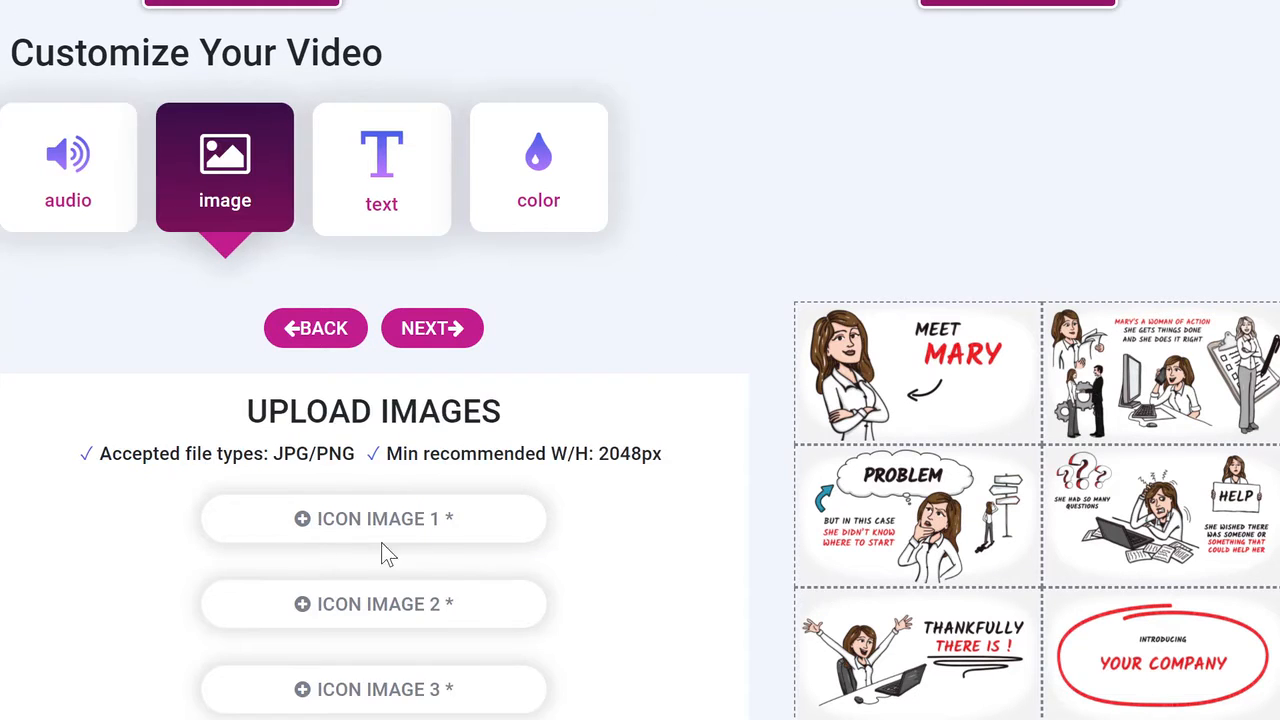
pyautogui.scroll(-3, 591, 314)
pyautogui.scroll(1, 591, 314)
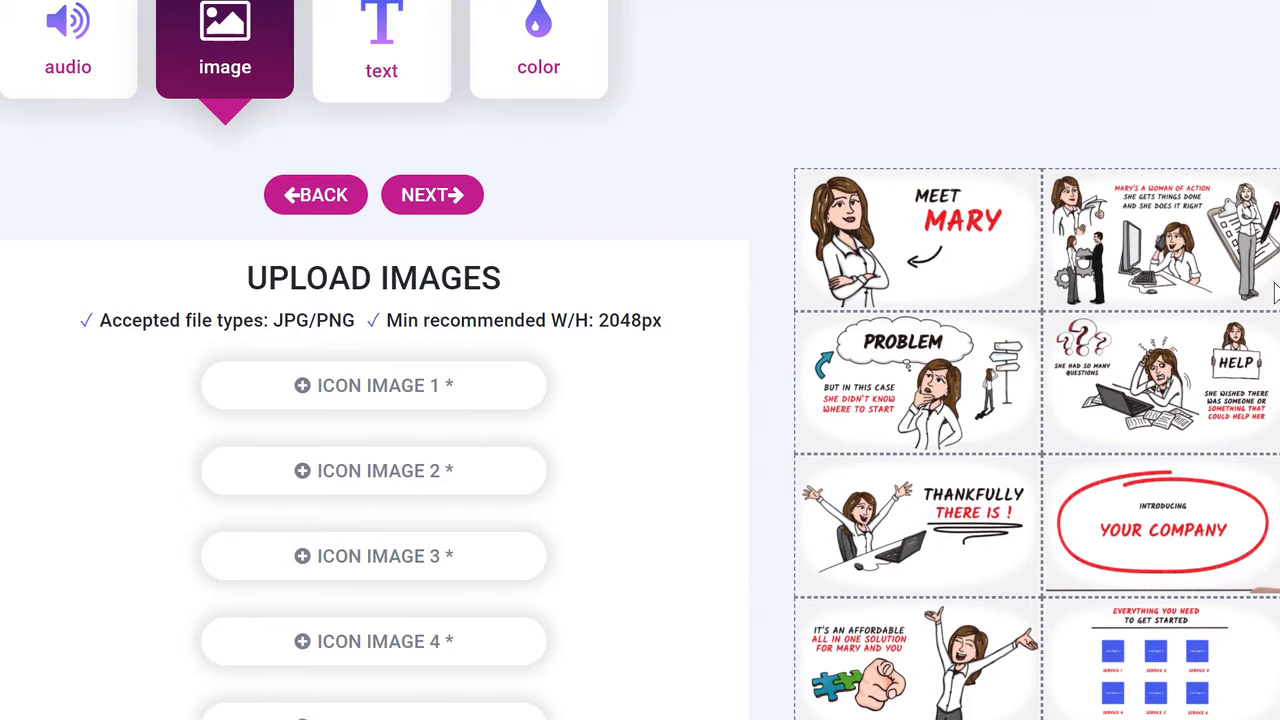
# Step: Examine the editable text fields of the whiteboard template
pyautogui.click(366, 43)
pyautogui.scroll(-4, 566, 465)
pyautogui.scroll(-8, 566, 465)
pyautogui.scroll(14, 566, 465)
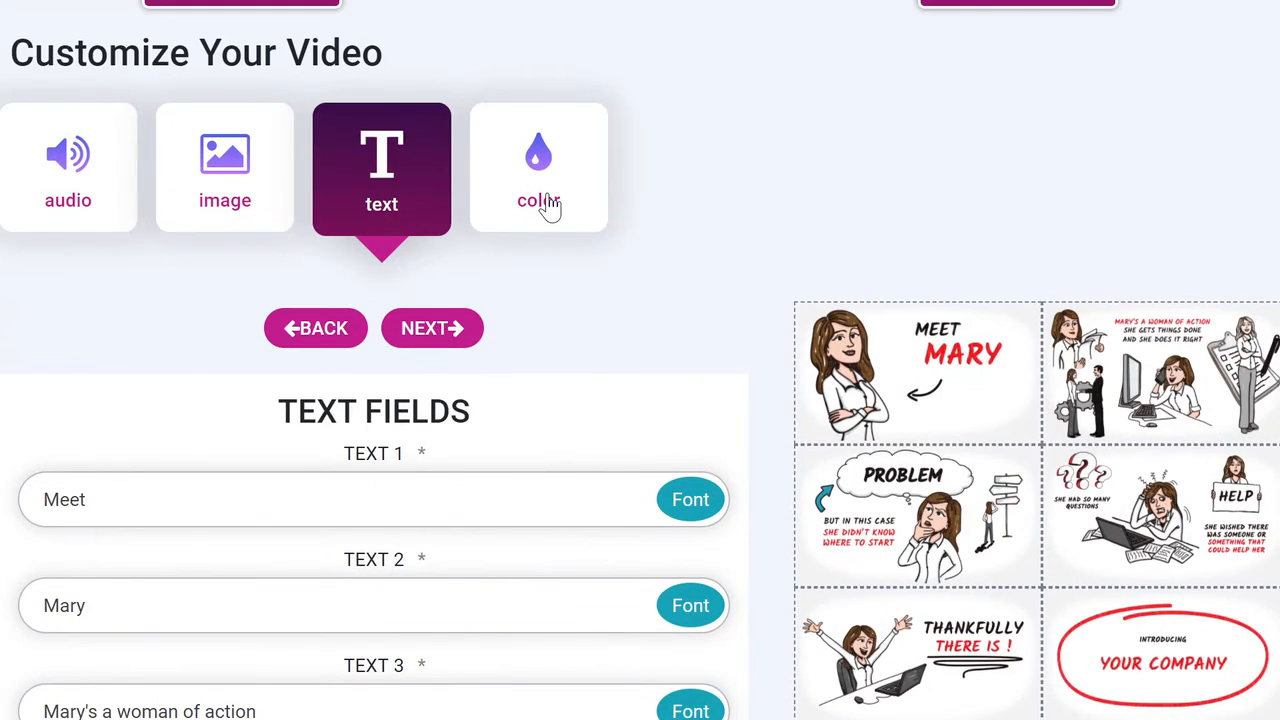
# Step: Choose a brighter, more saturated red in the third color picker of the whiteboard template
pyautogui.click(549, 207)
pyautogui.scroll(-4, 765, 405)
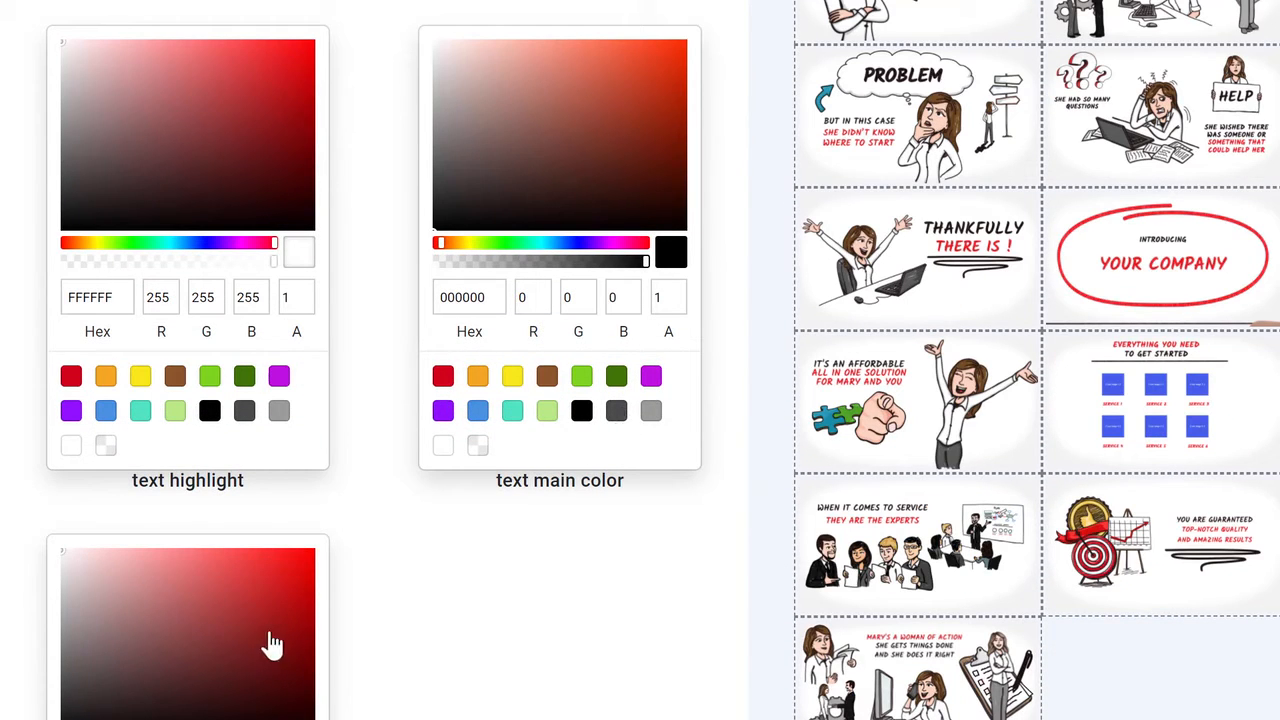
pyautogui.click(289, 659)
pyautogui.moveTo(268, 638)
pyautogui.mouseDown()
pyautogui.moveTo(258, 608)
pyautogui.moveTo(297, 574)
pyautogui.moveTo(302, 589)
pyautogui.mouseUp()
pyautogui.scroll(7, 620, 195)
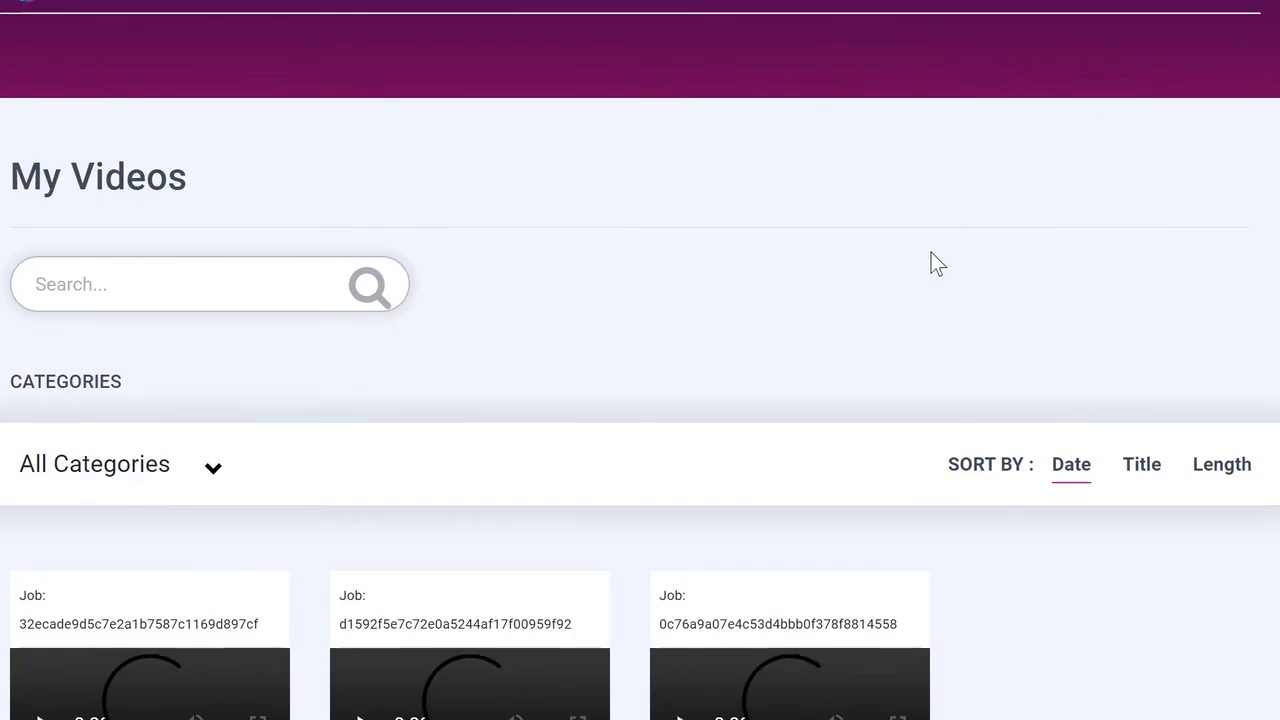
# Step: Look over the saved video jobs on the My Videos page
pyautogui.scroll(-1, 929, 263)
pyautogui.scroll(1, 394, 563)
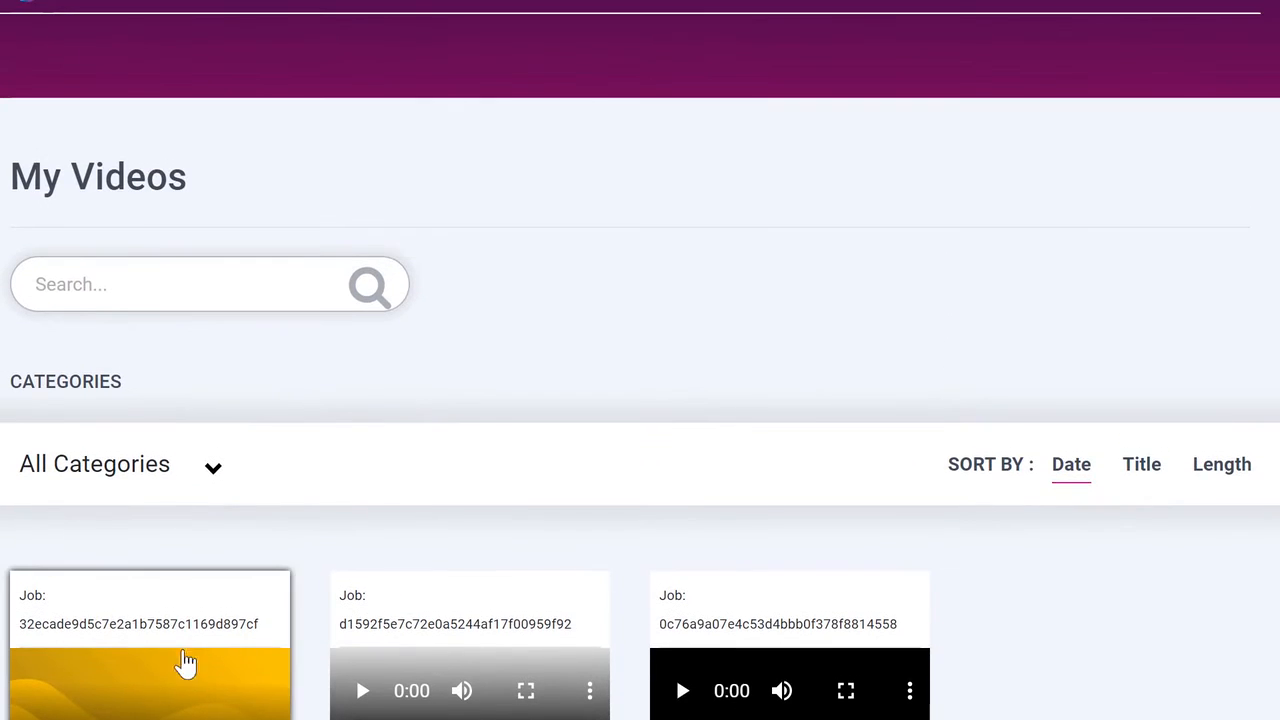
pyautogui.scroll(-1, 403, 423)
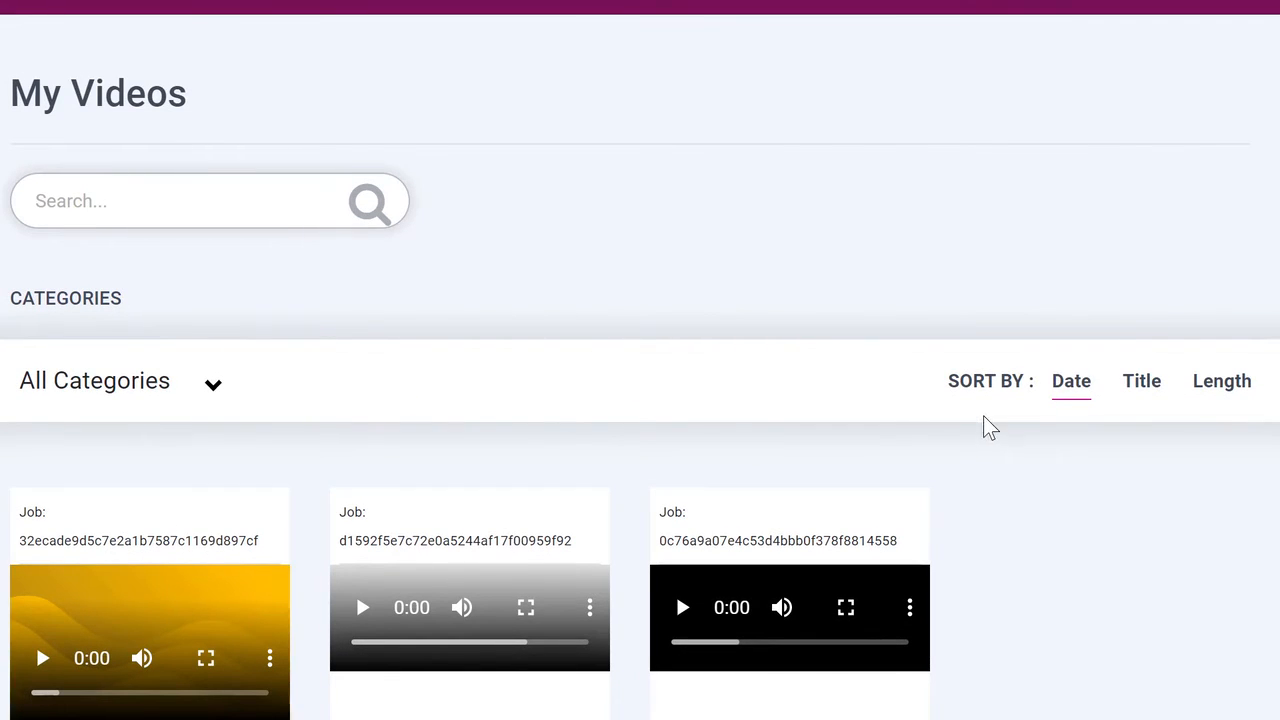
pyautogui.scroll(1, 983, 423)
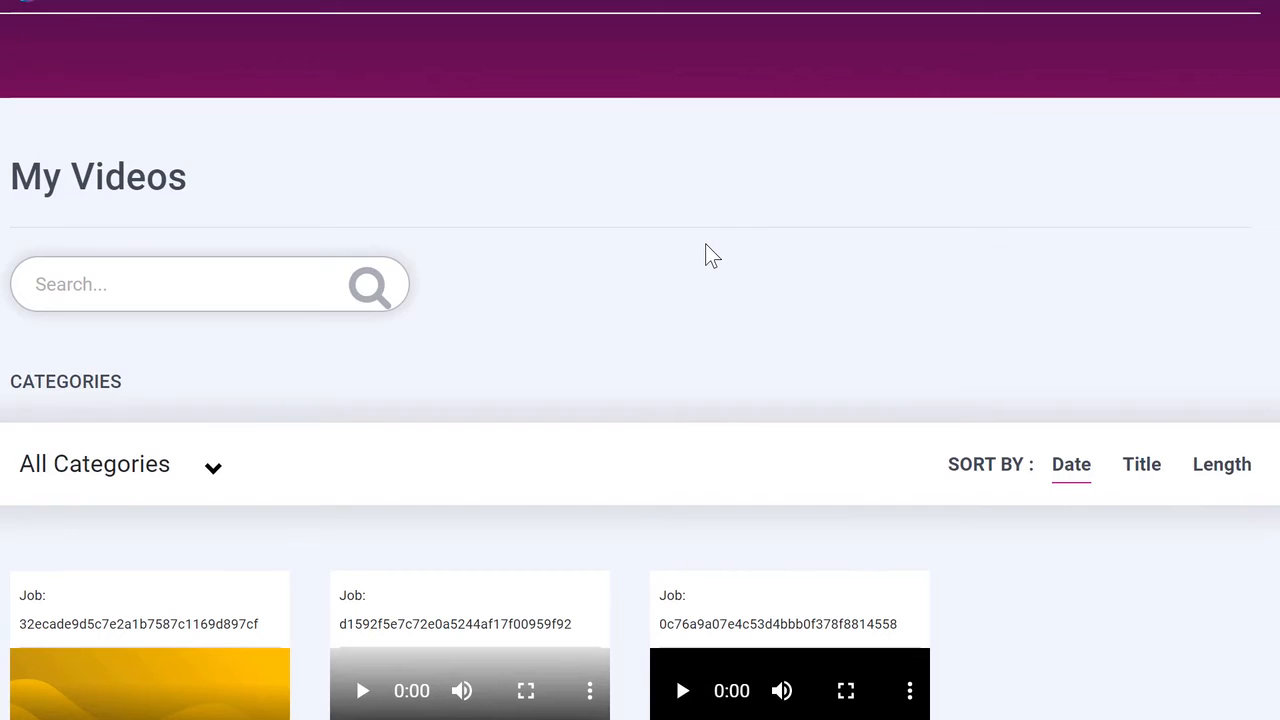
pyautogui.scroll(-2, 640, 360)
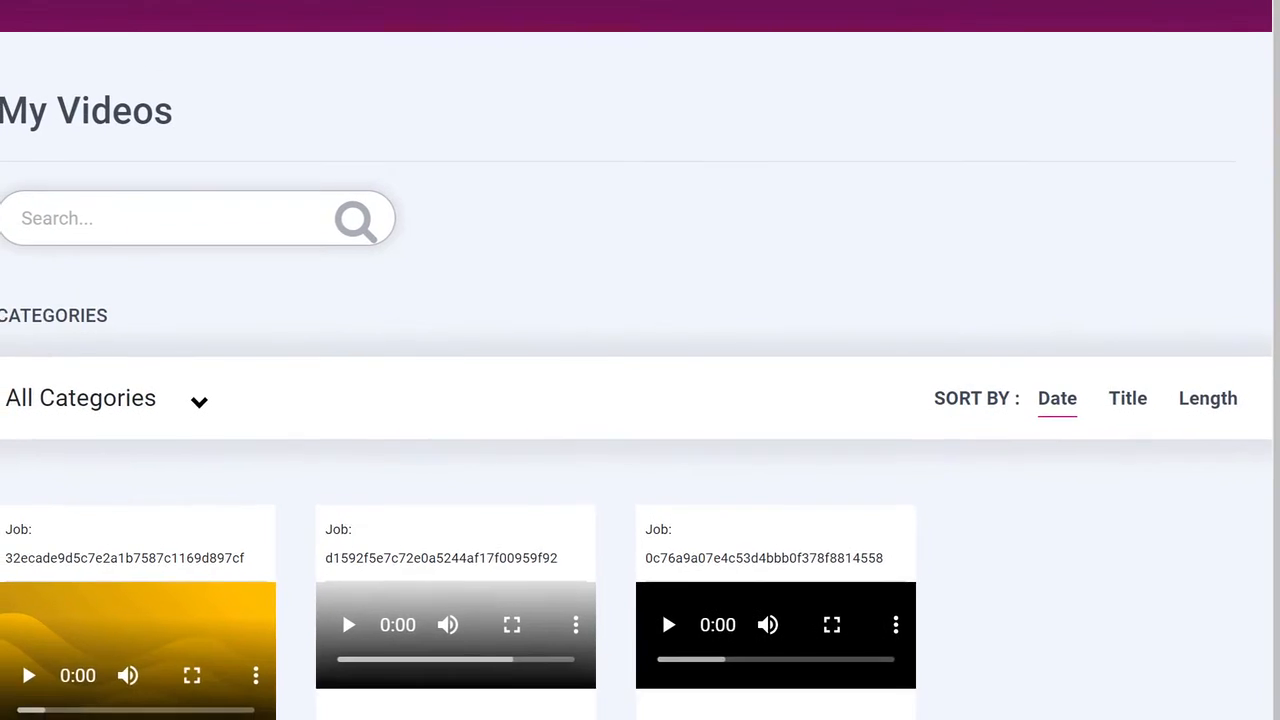